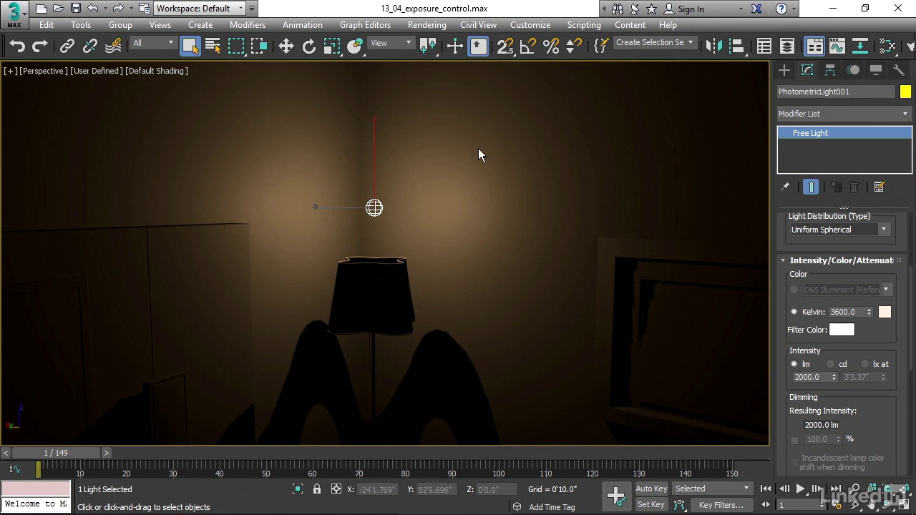
Open the Environment and Effects exposure settings from the Rendering menu and move the dialog to the right
left_click(443, 26)
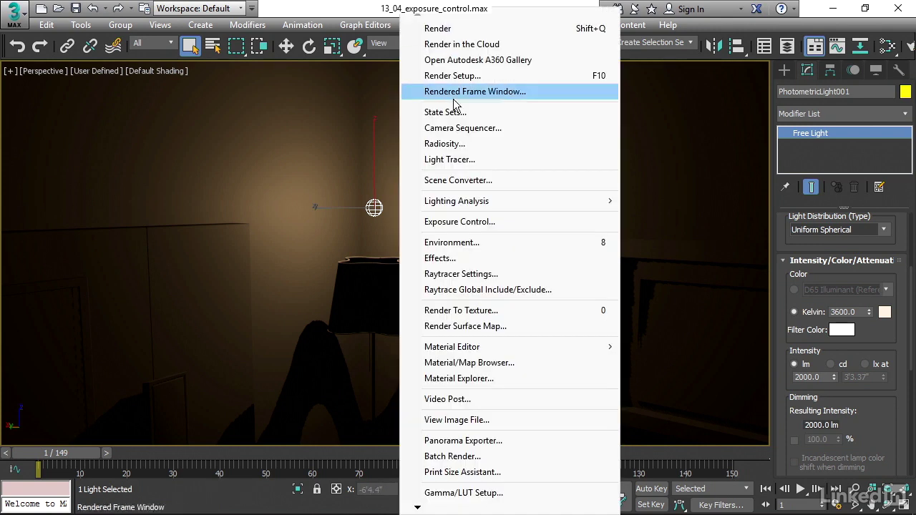
left_click(508, 223)
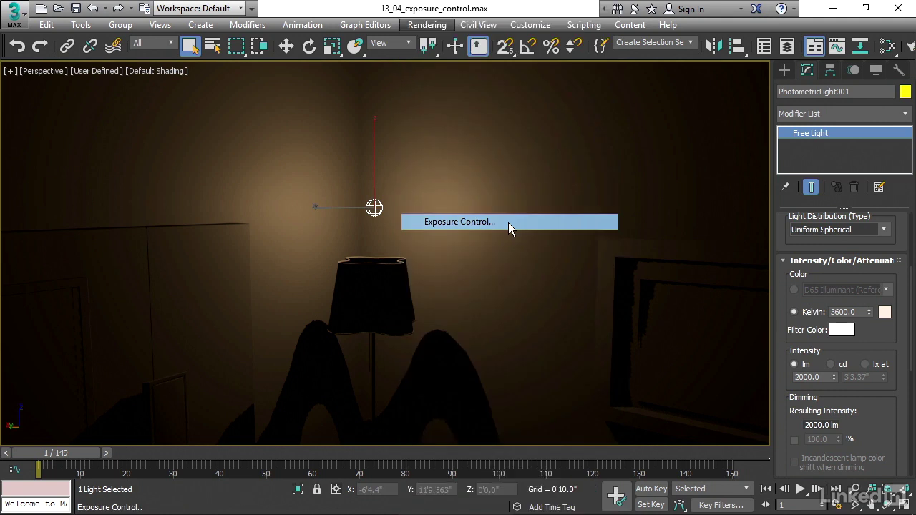
left_click_drag(450, 99, 659, 40)
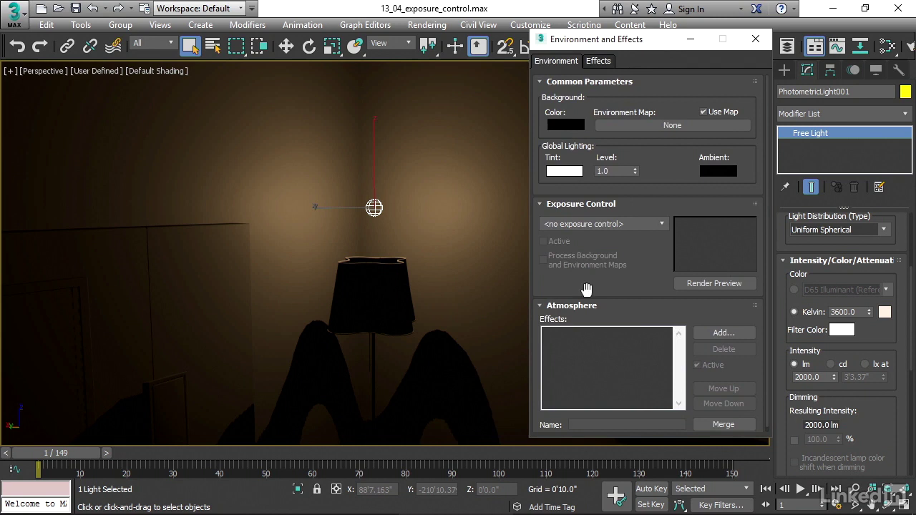
Change the exposure control type to Physical Camera Exposure Control, which starts at 6.000 EV
left_click(662, 228)
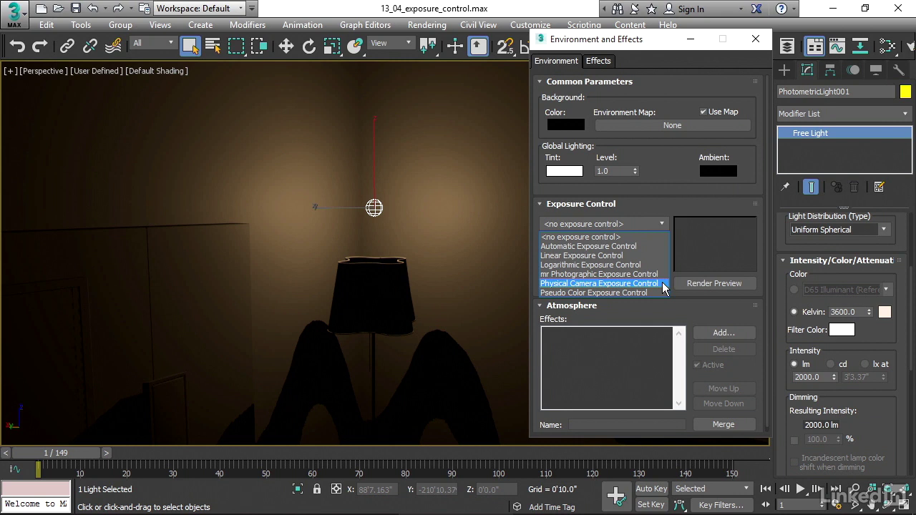
left_click(630, 283)
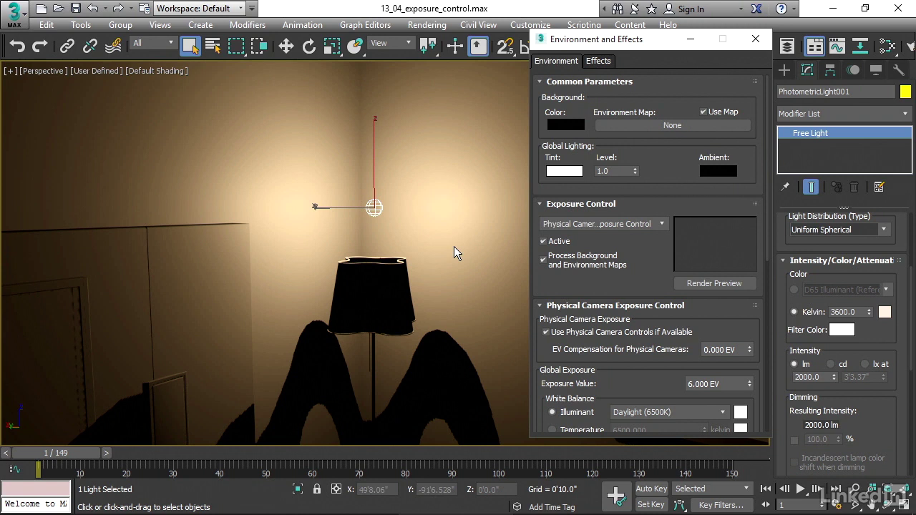
left_click_drag(549, 345, 567, 173)
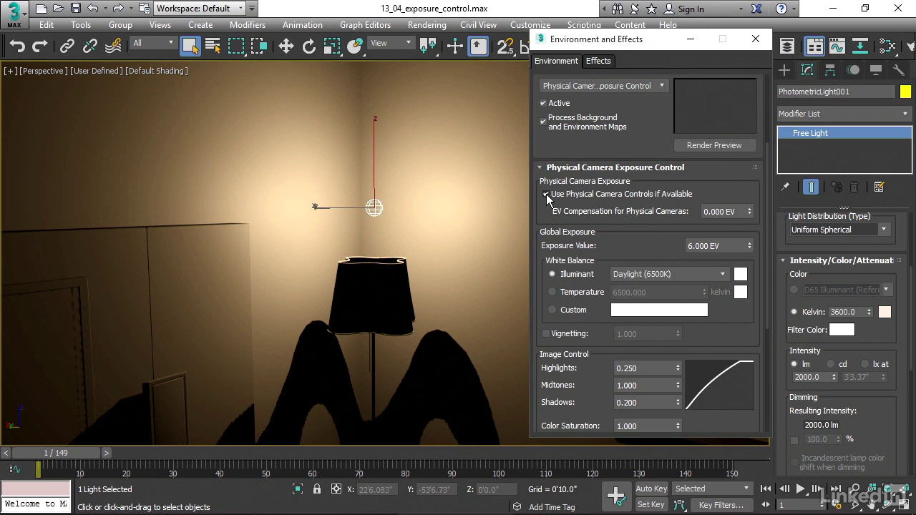
Try the Exposure Value at 7 EV and above, return it to 6.0 EV, and disable Use Physical Camera Controls
left_click(546, 194)
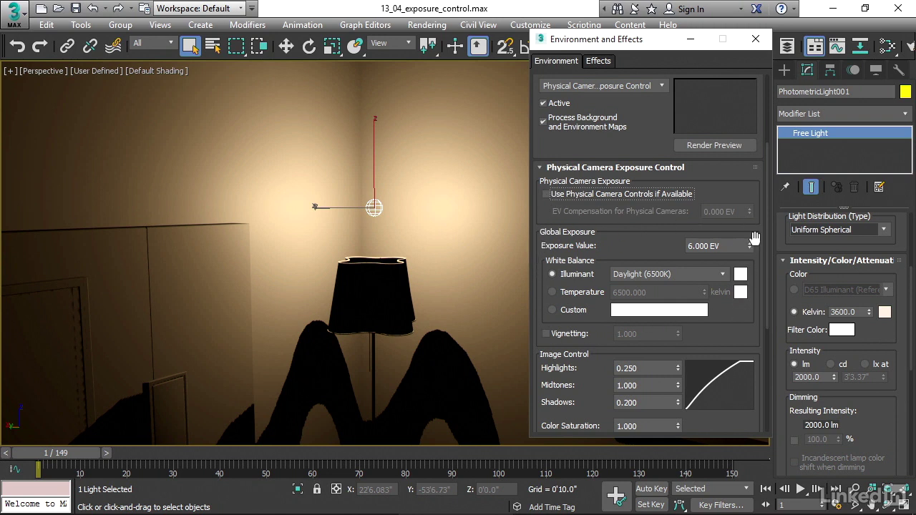
left_click(547, 194)
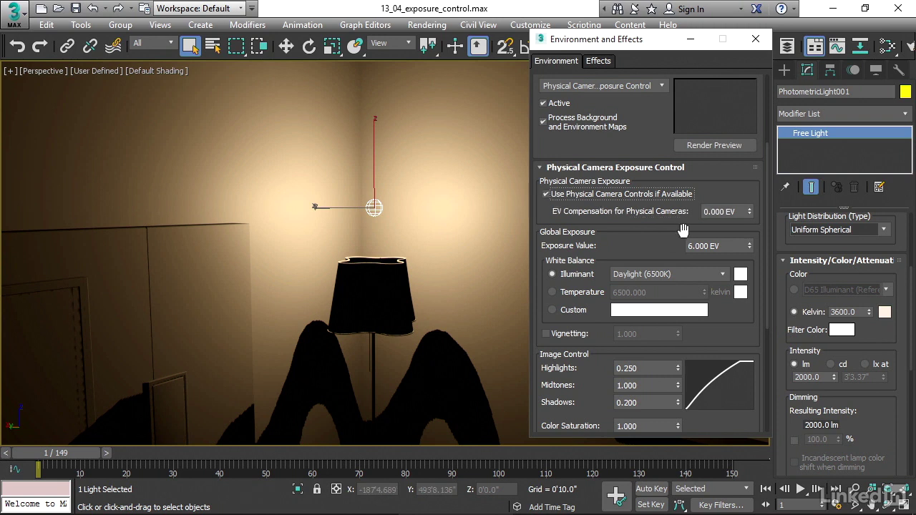
left_click(749, 243)
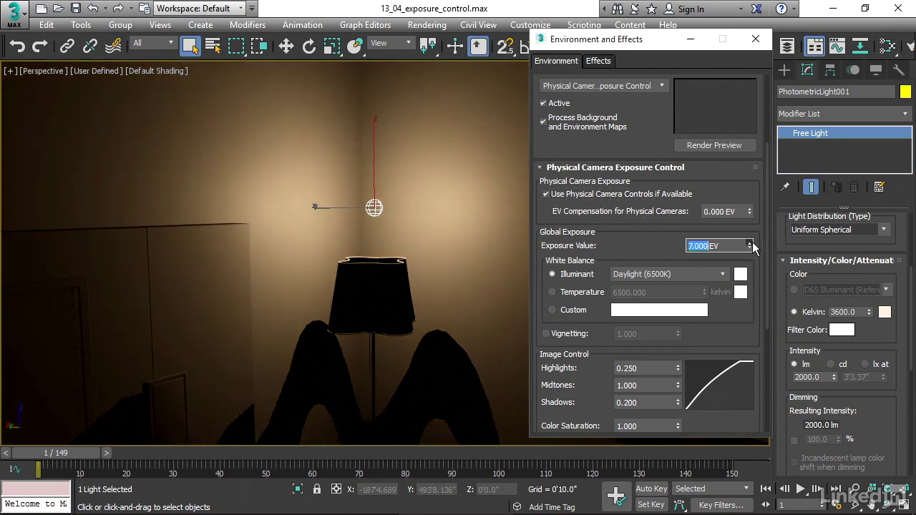
left_click(751, 242)
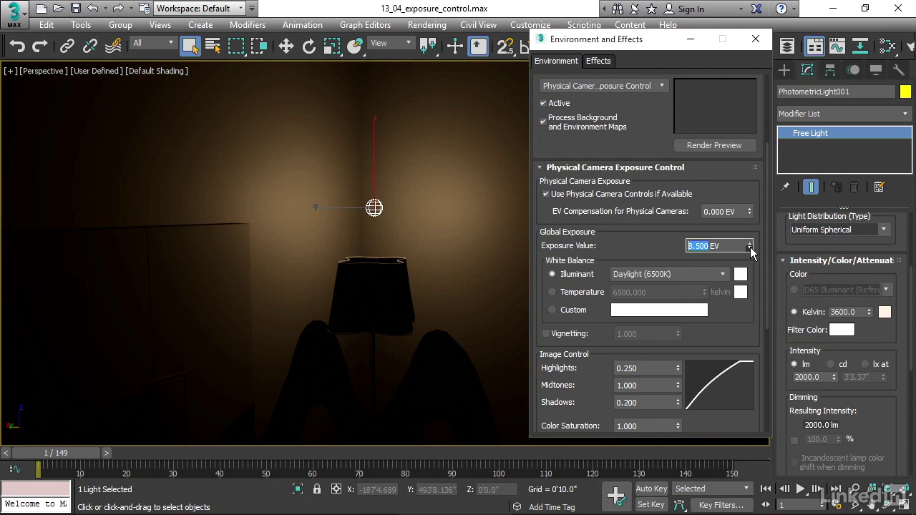
left_click(750, 248)
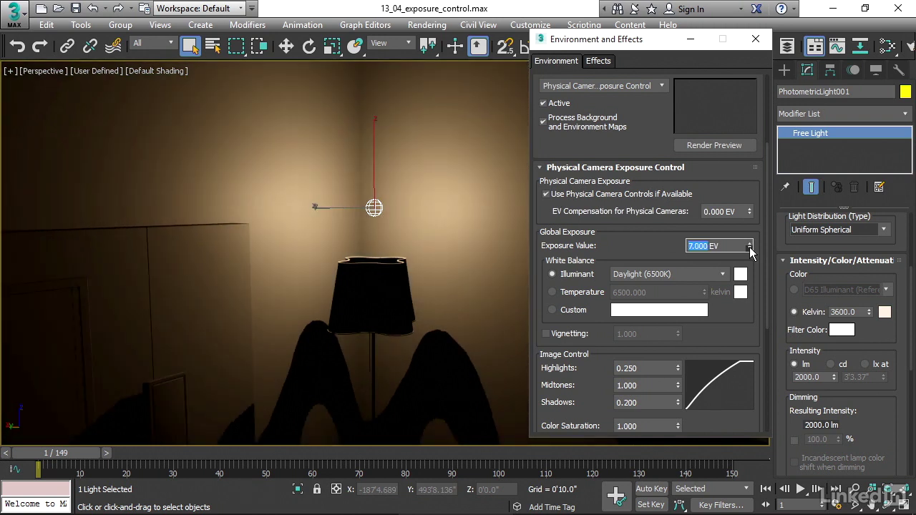
left_click(750, 248)
left_click(750, 248)
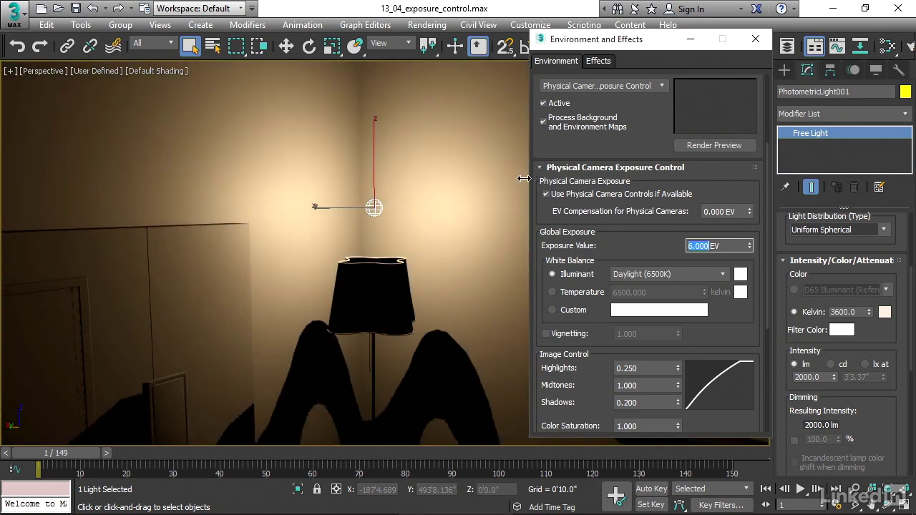
left_click(545, 194)
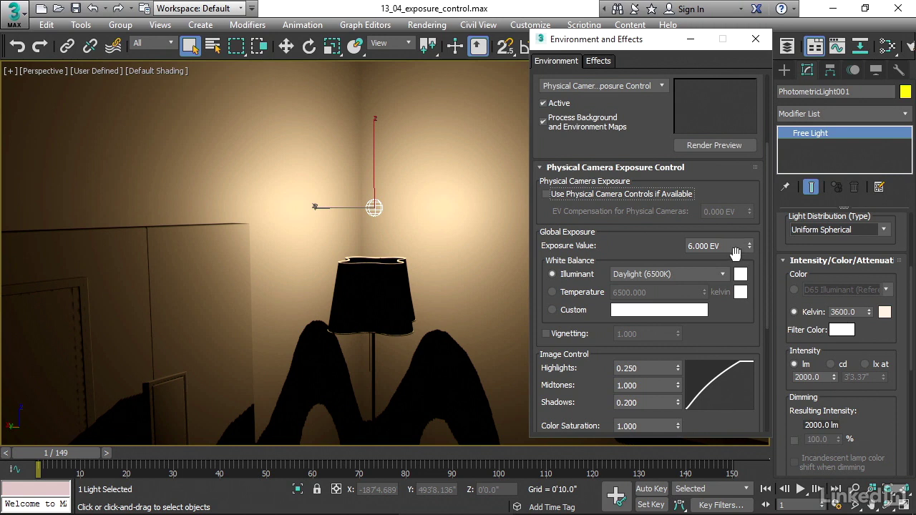
double_click(733, 246)
type("15")
key("Return")
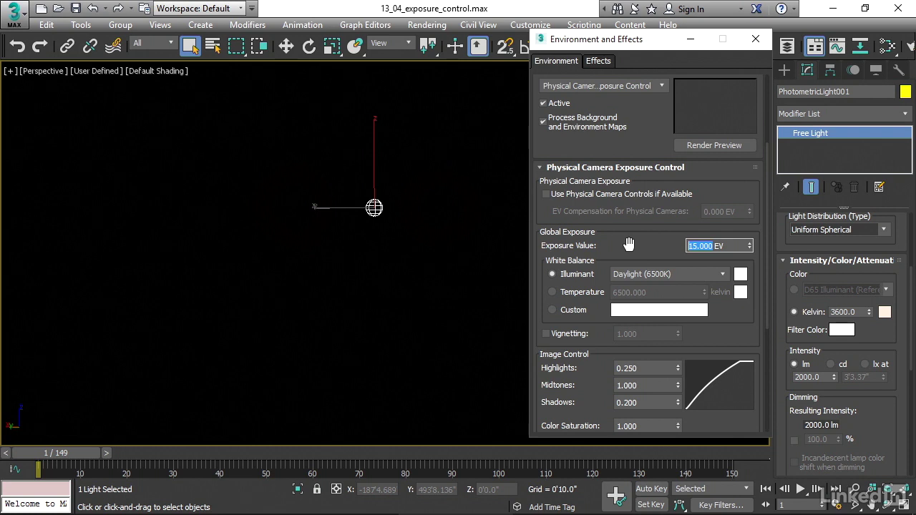
type("6")
key("Return")
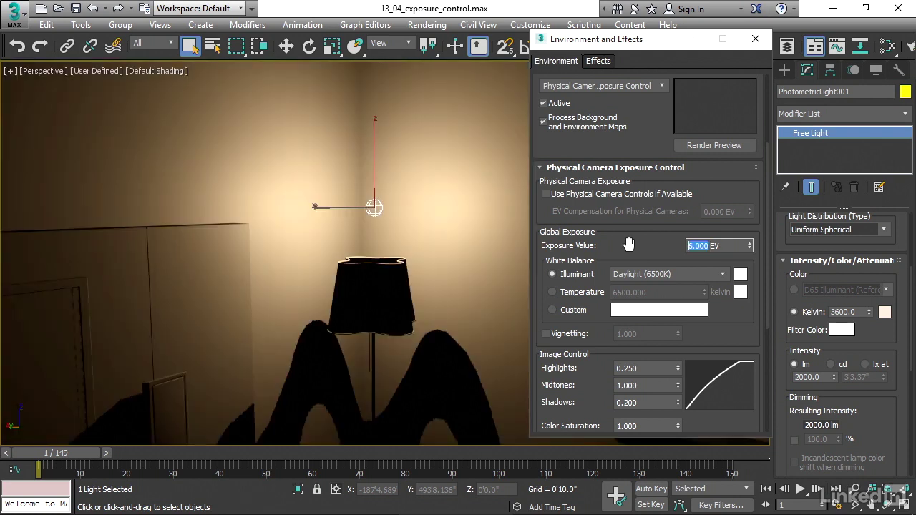
Switch white balance to Temperature and enter 3600 kelvin
left_click(552, 292)
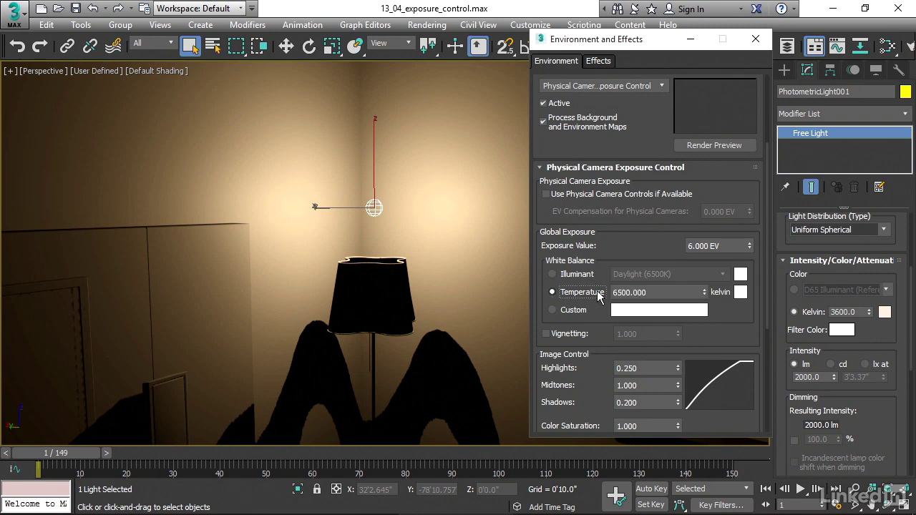
left_click_drag(618, 294, 600, 295)
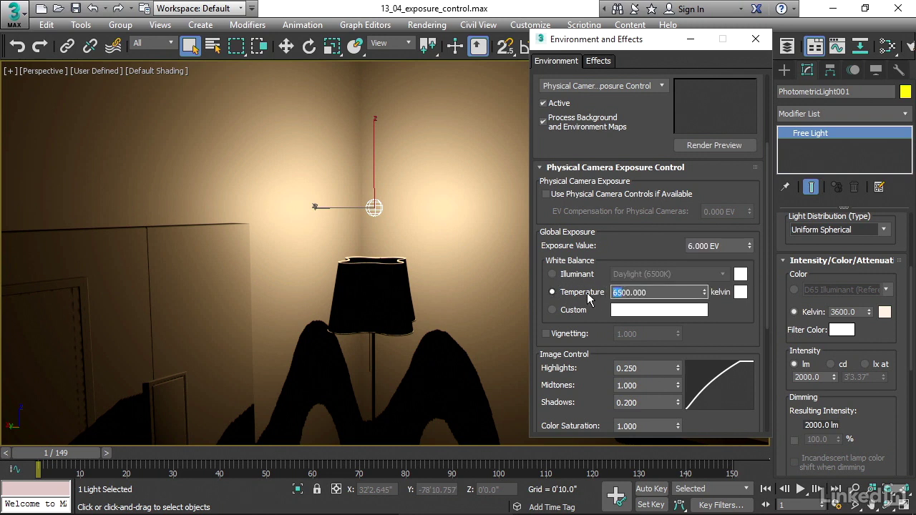
type("36")
key("Return")
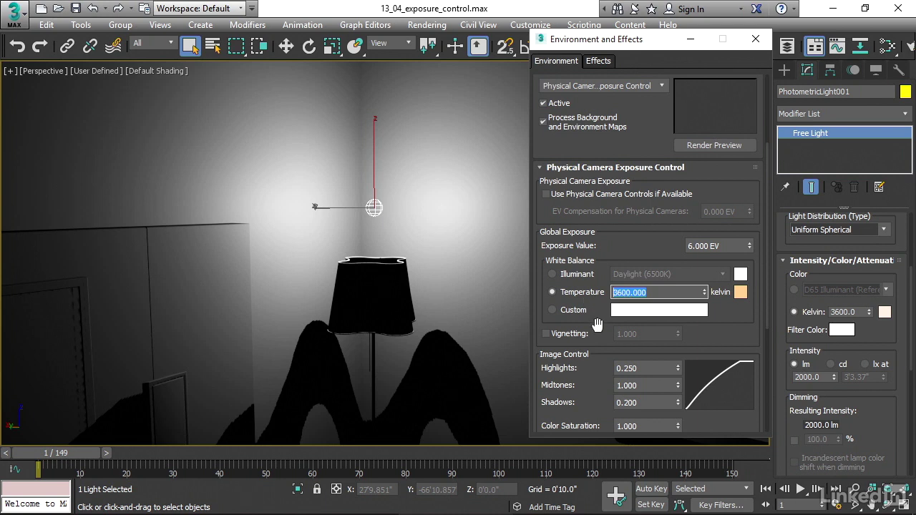
left_click_drag(600, 323, 579, 204)
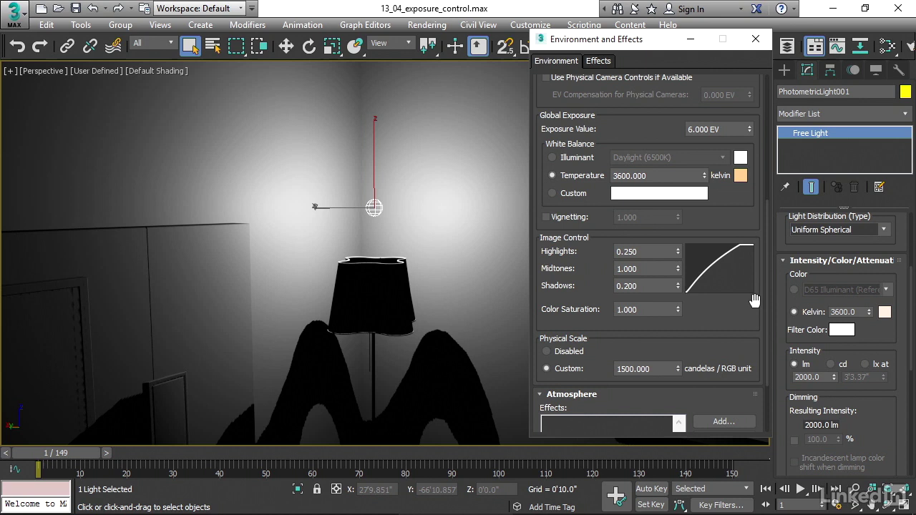
left_click_drag(729, 214, 727, 255)
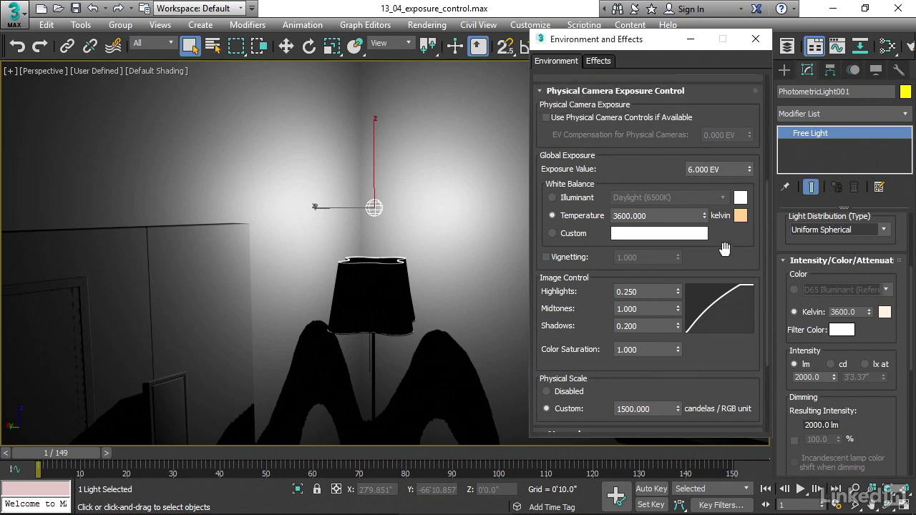
Change the Exposure Value from 6 to 4 EV
double_click(732, 168)
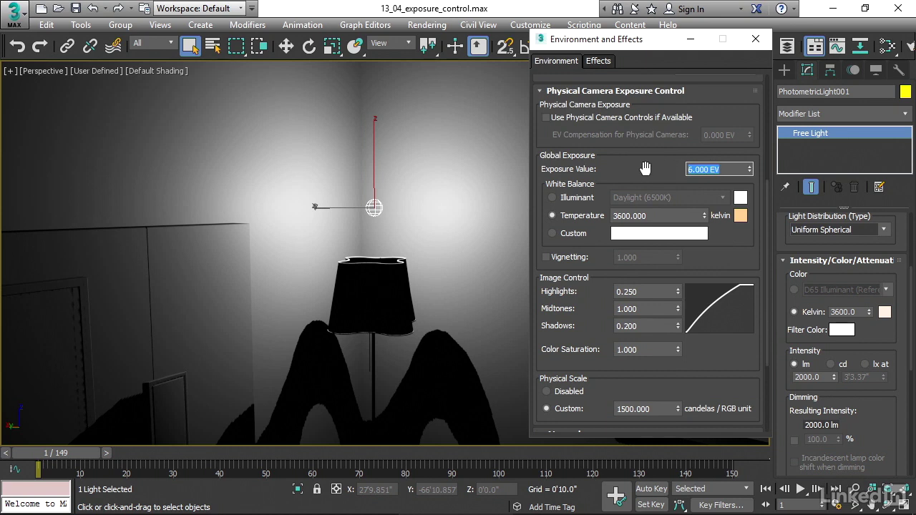
type("4")
key("Return")
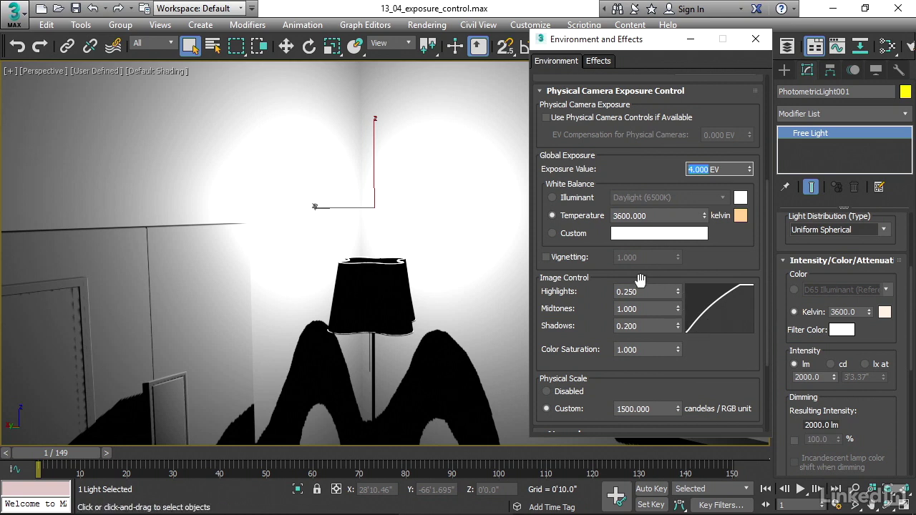
Use the Image Control spinners to set Highlights to 0.050, Midtones to about 0.400 and Shadows to 0.000
left_click_drag(678, 297, 680, 299)
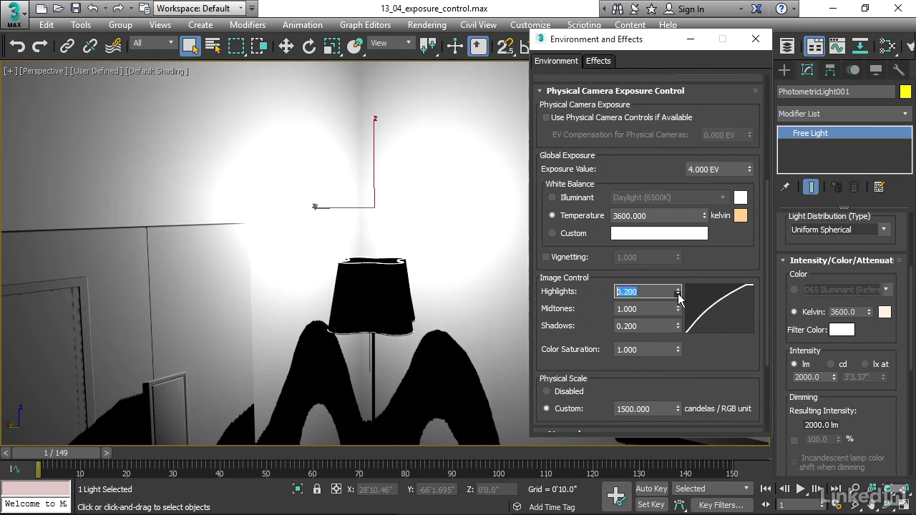
left_click(678, 294)
left_click(678, 294)
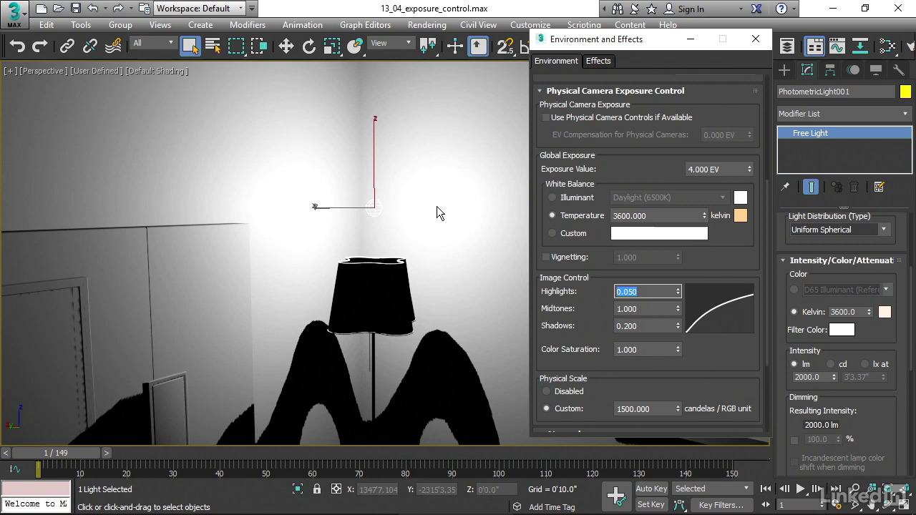
left_click(678, 312)
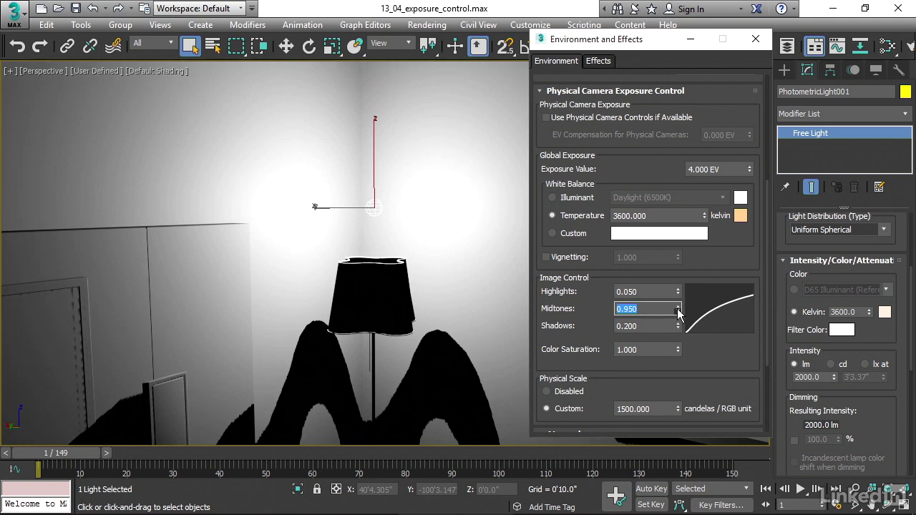
left_click_drag(678, 312, 678, 312)
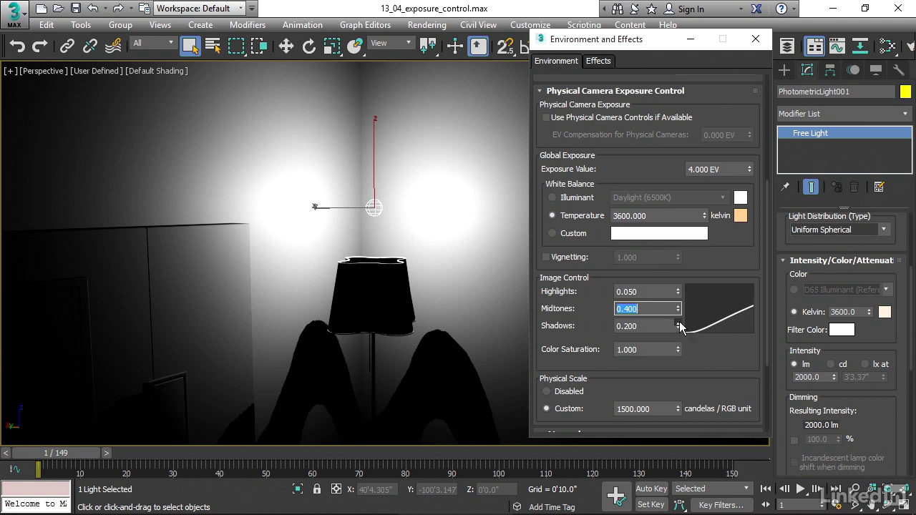
left_click_drag(680, 324, 678, 331)
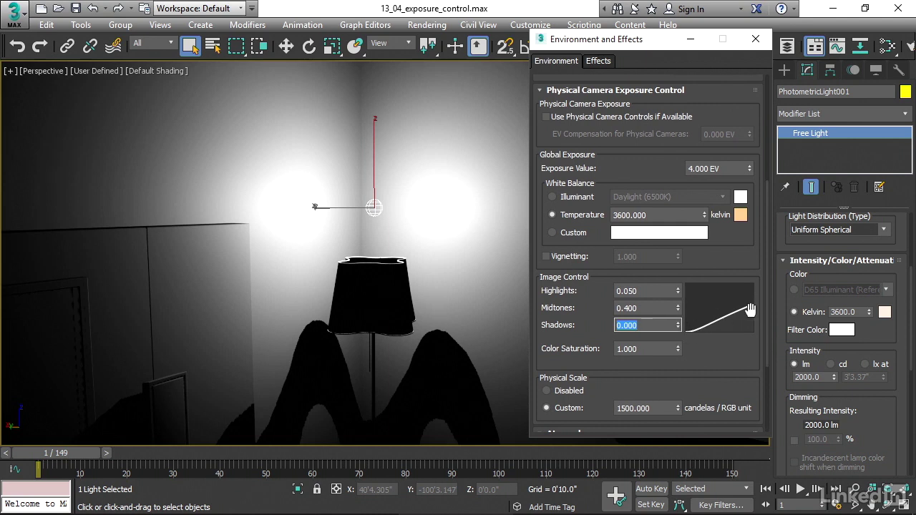
Raise Midtones to 0.500, then try other Highlights values and leave Highlights at 0.050
left_click(678, 306)
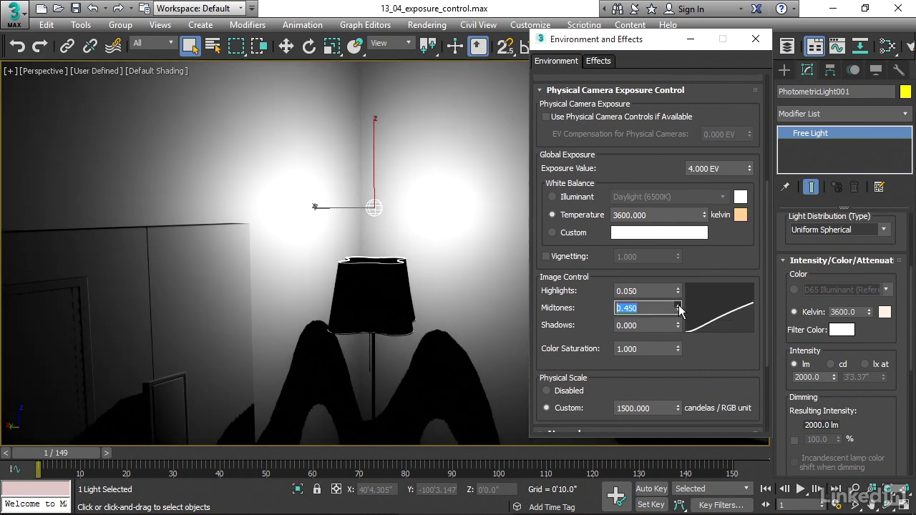
left_click(677, 306)
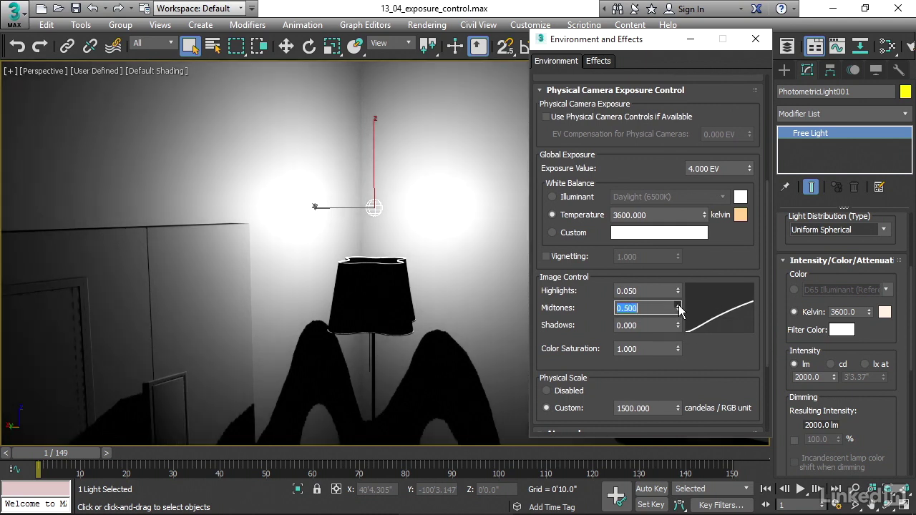
left_click(678, 289)
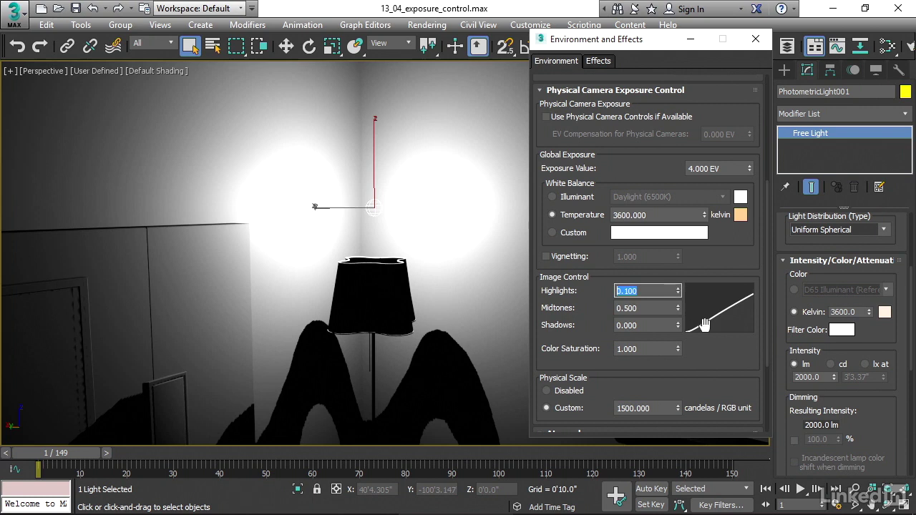
left_click(678, 294)
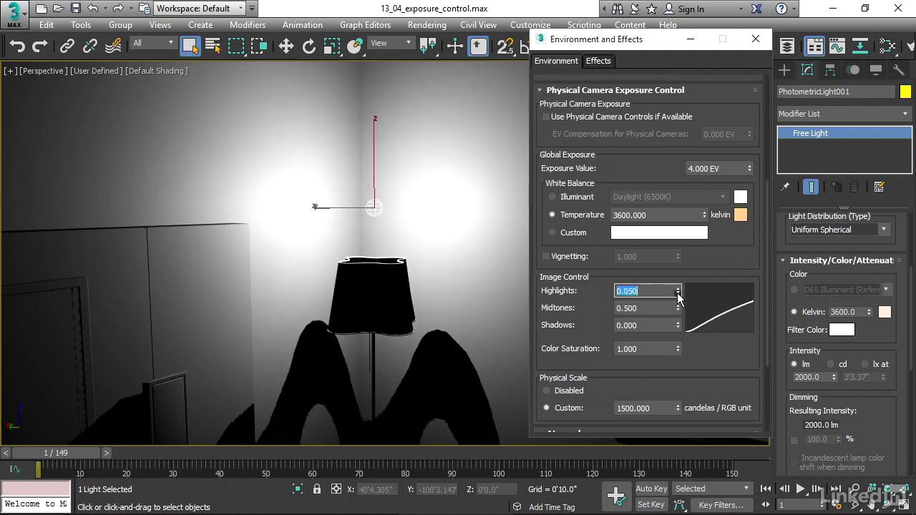
left_click(677, 293)
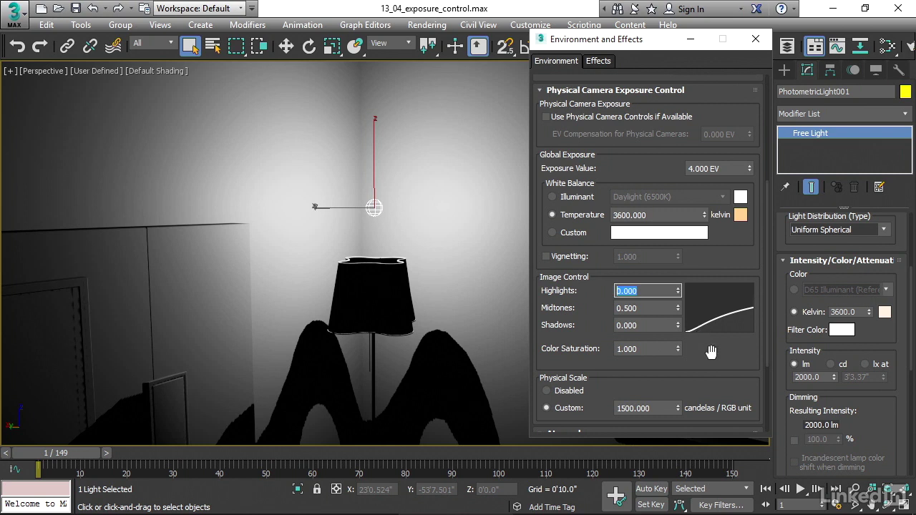
left_click(679, 289)
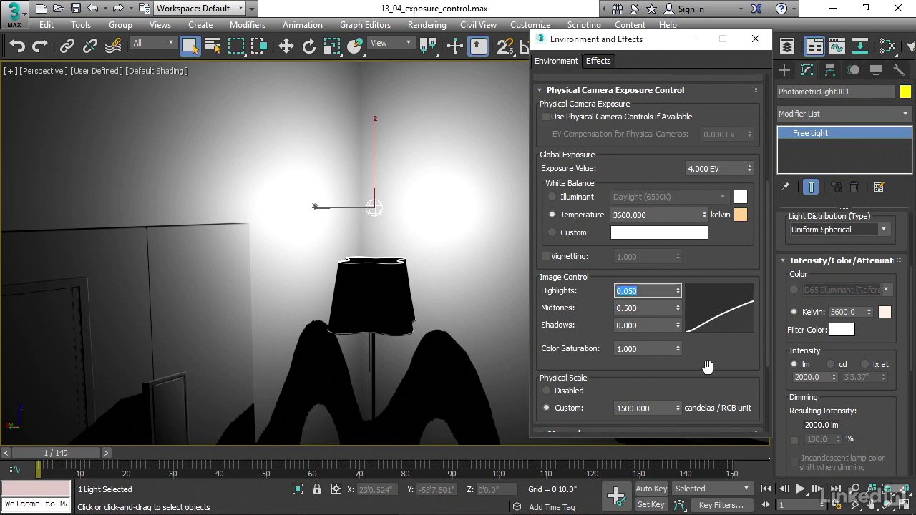
left_click_drag(636, 169, 634, 282)
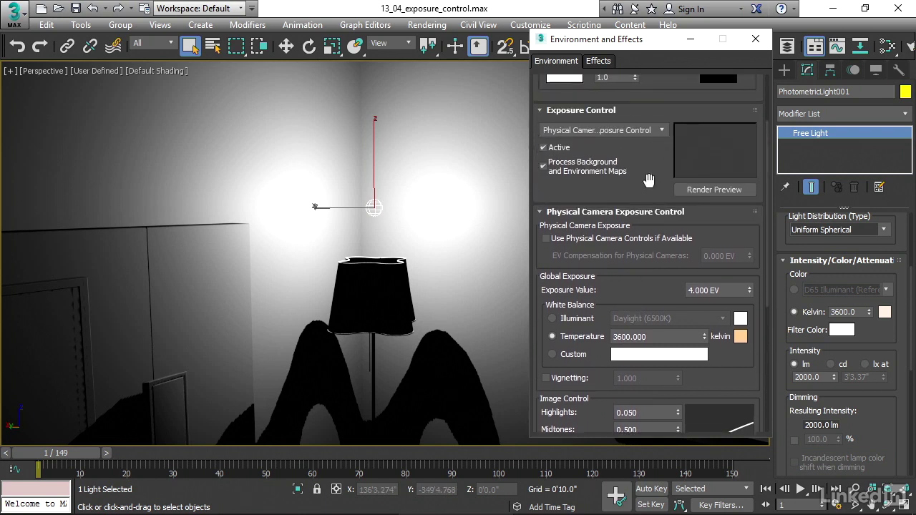
left_click(661, 131)
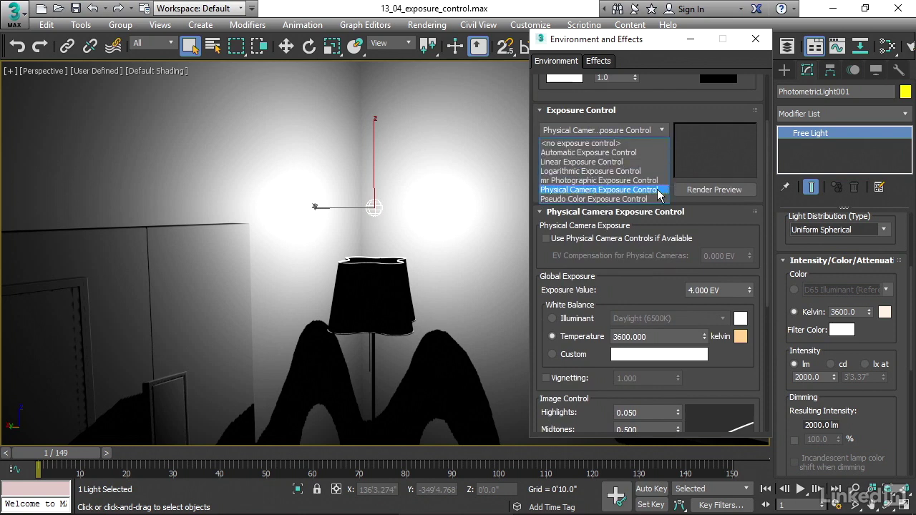
left_click(676, 107)
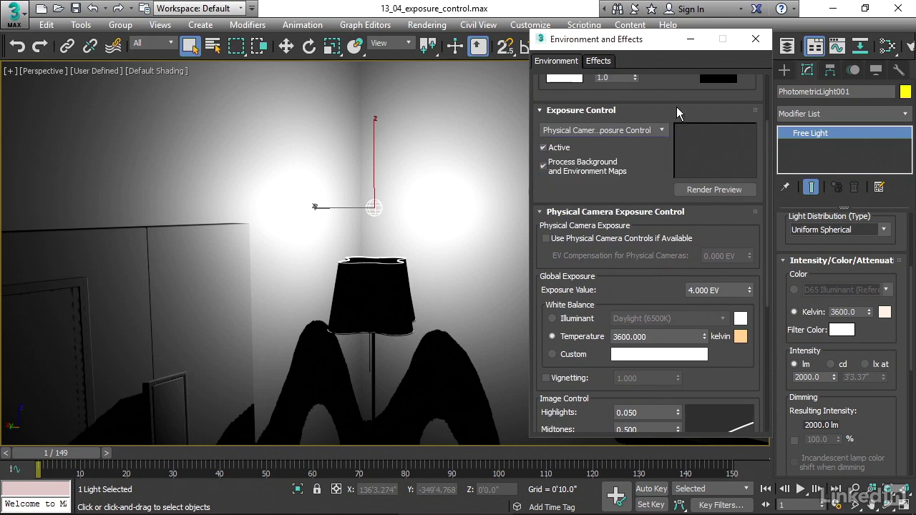